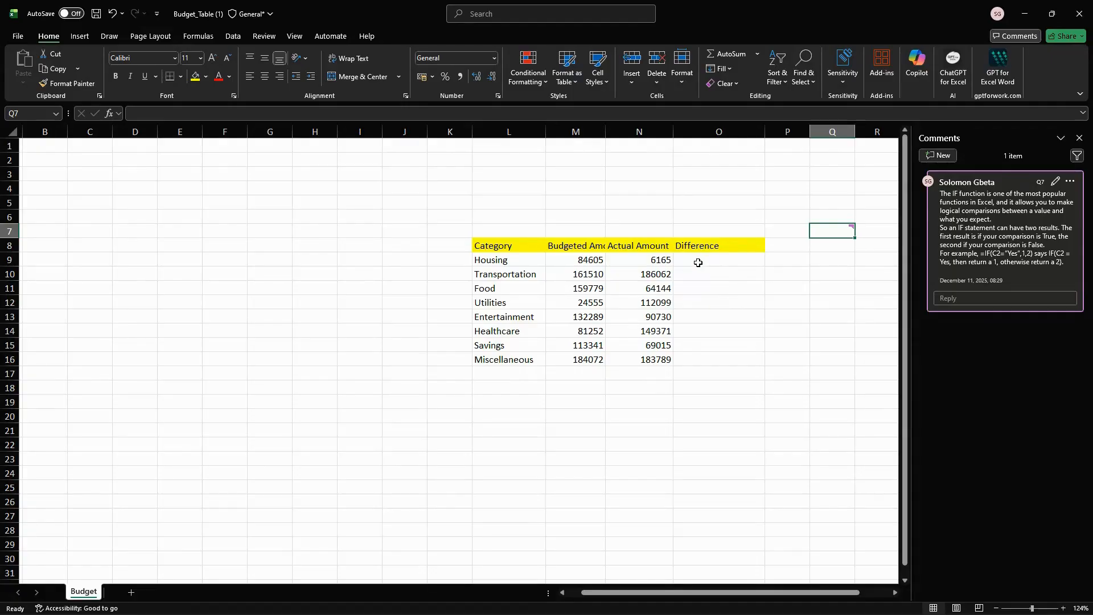
- Begin an IF formula in cell O9 of the Difference column with the logical test M9>N9
left_click(698, 263)
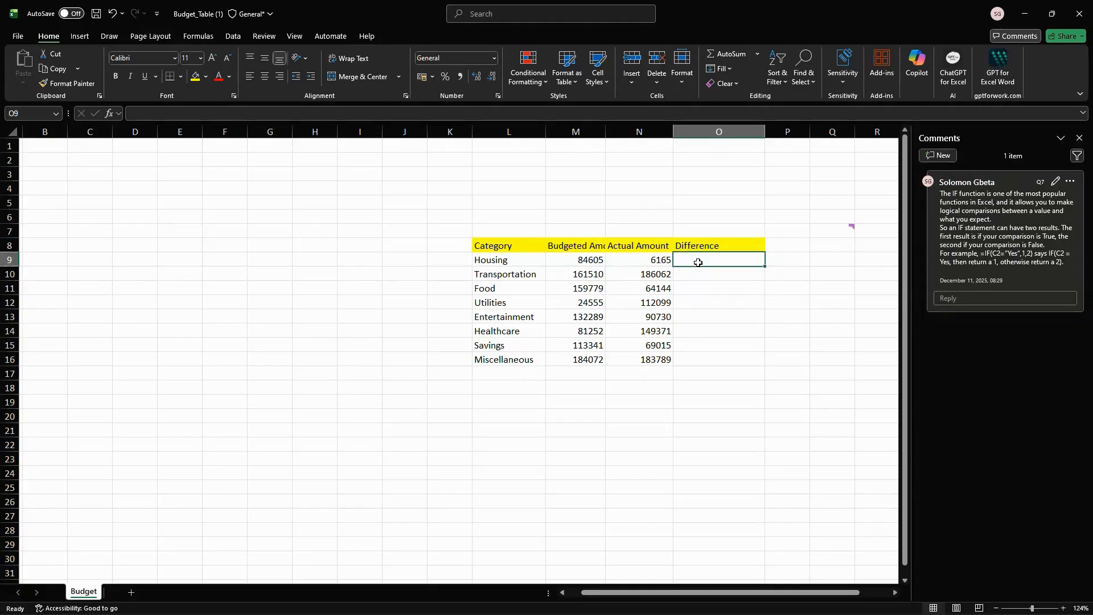
left_click(150, 113)
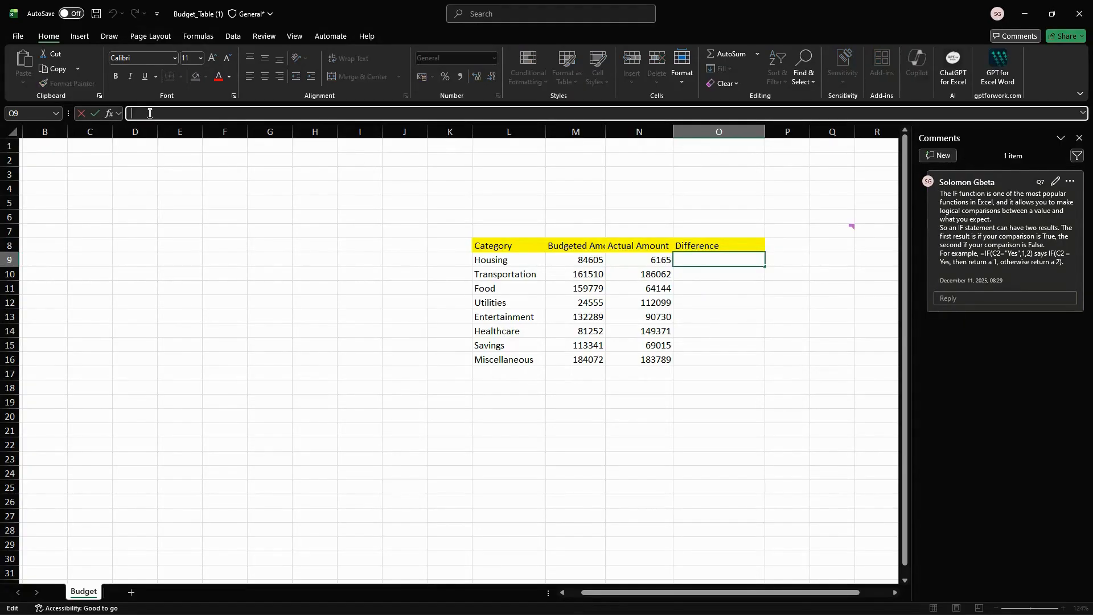
type("=I")
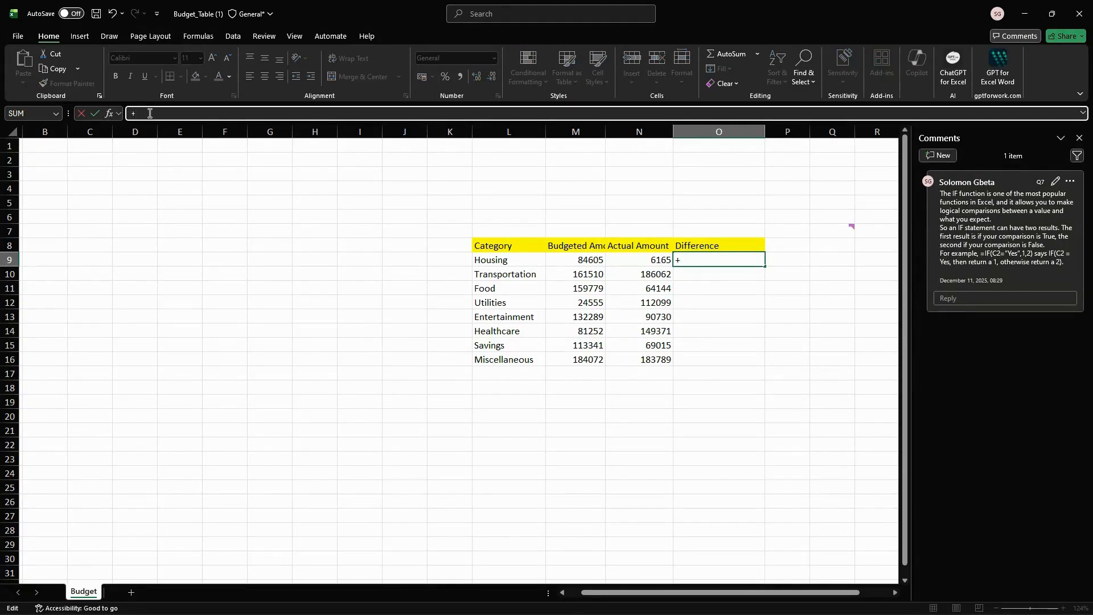
type("F")
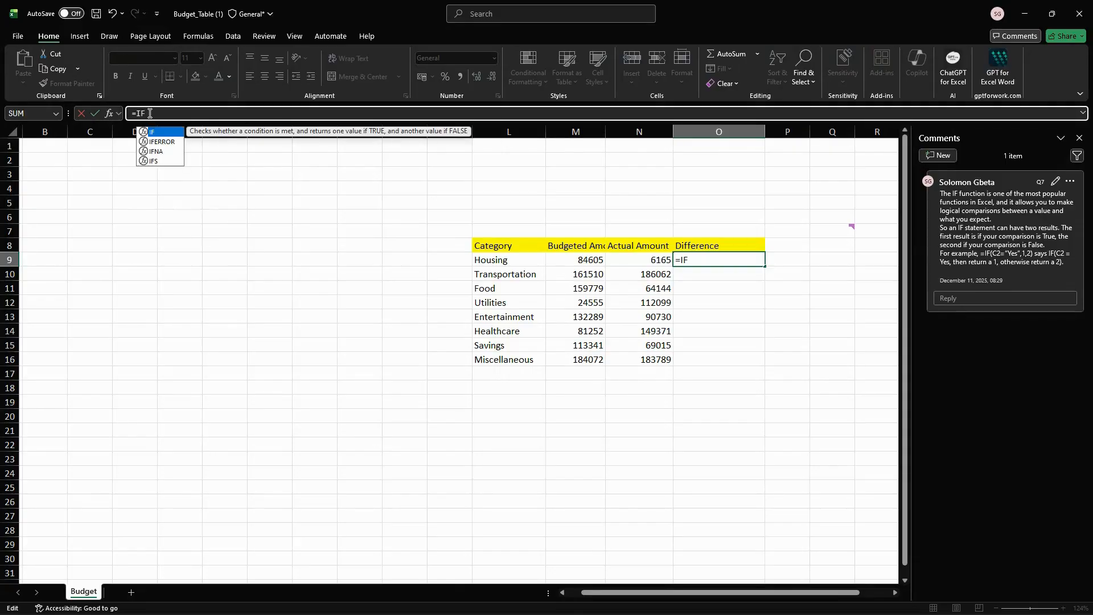
type("(")
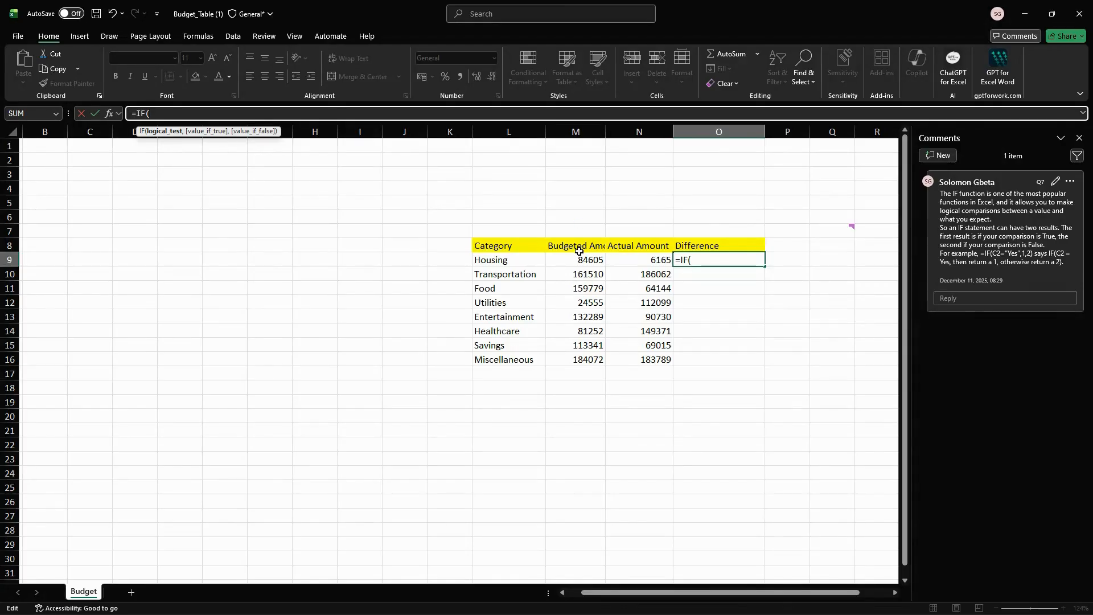
type("M9>")
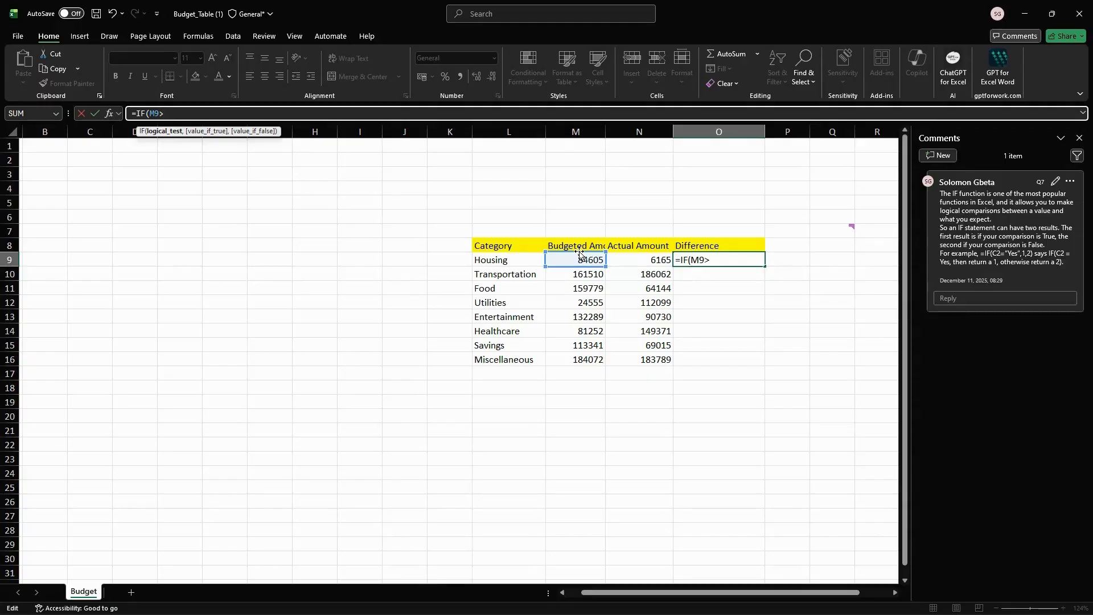
type("N9")
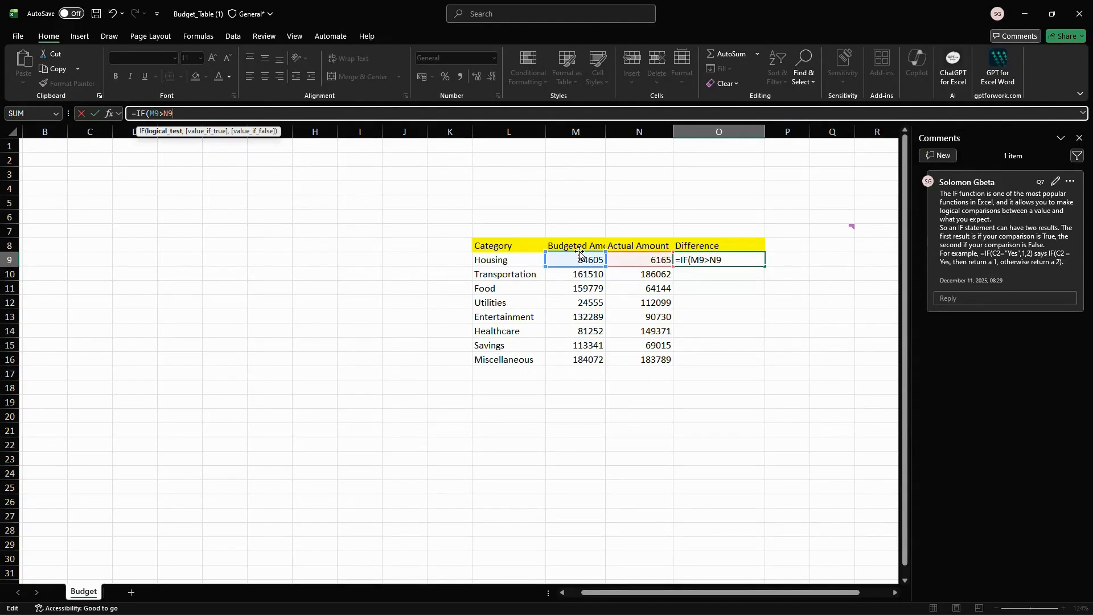
type(",")
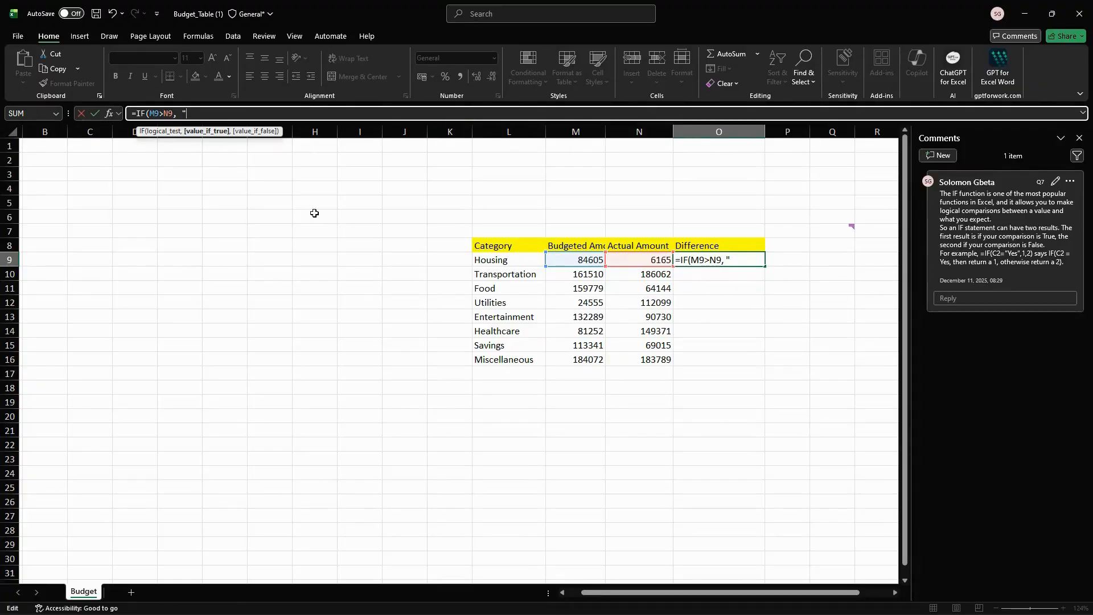
- Complete the O9 formula to return "Bugdet Surplus" if the test is true and "budget Deficit" if it is false
type("Bugdet Surplus")
type(", ")
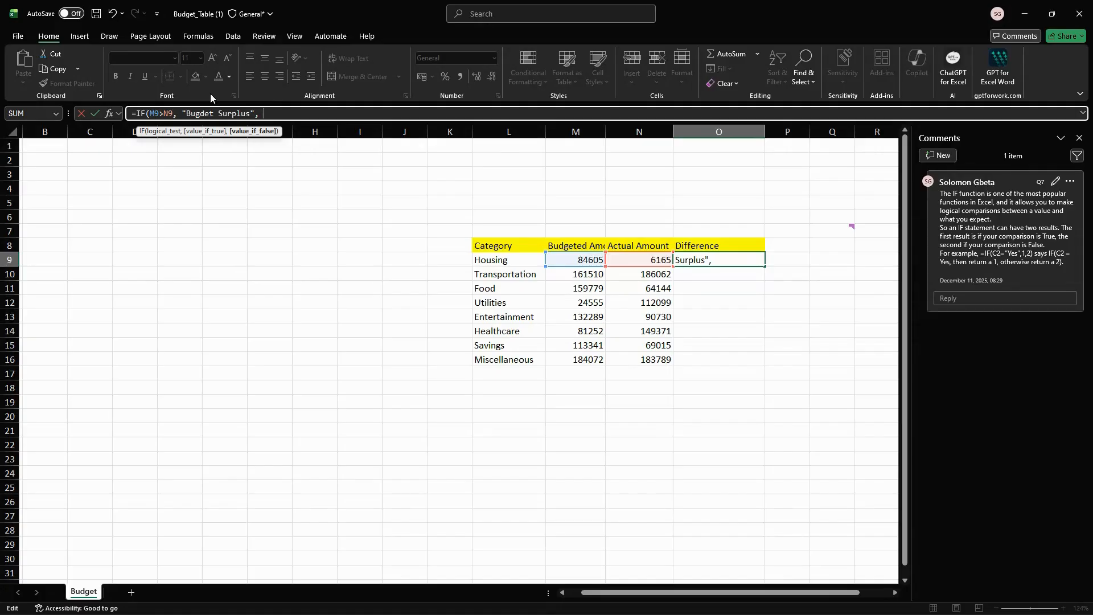
type("\"")
type("budget Deficit\"")
type(")")
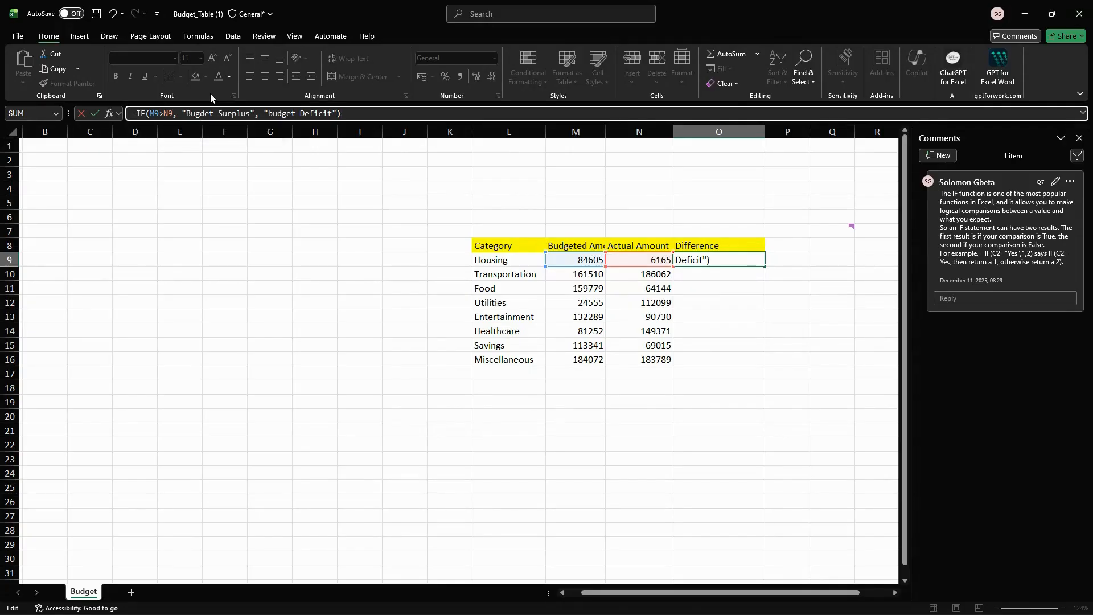
key("Return")
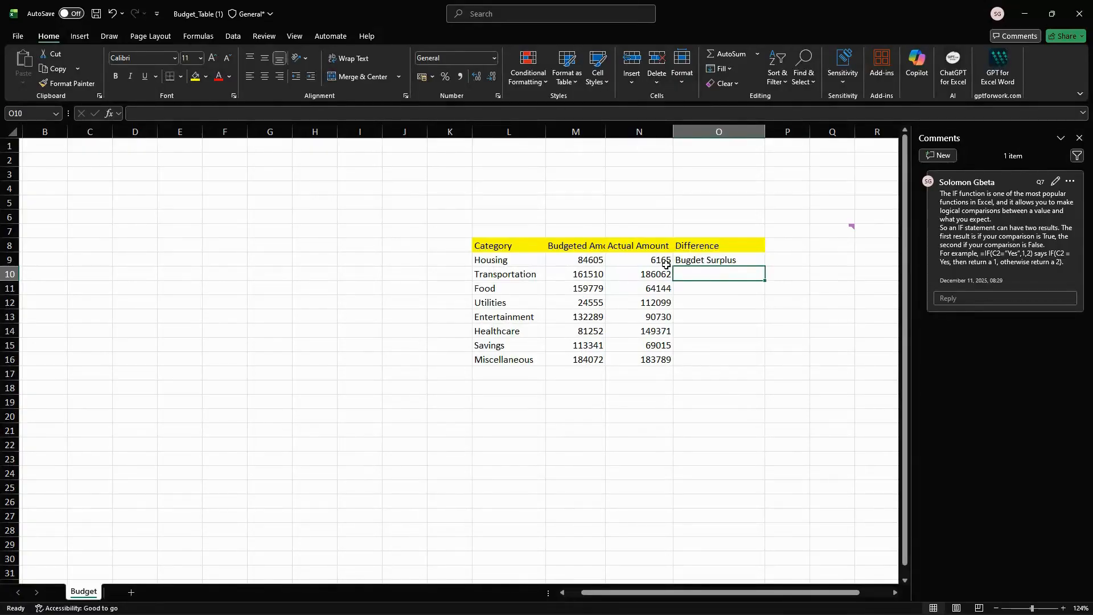
- Fill the surplus/deficit text formula from O9 down through O16 for all the budget categories
left_click(720, 260)
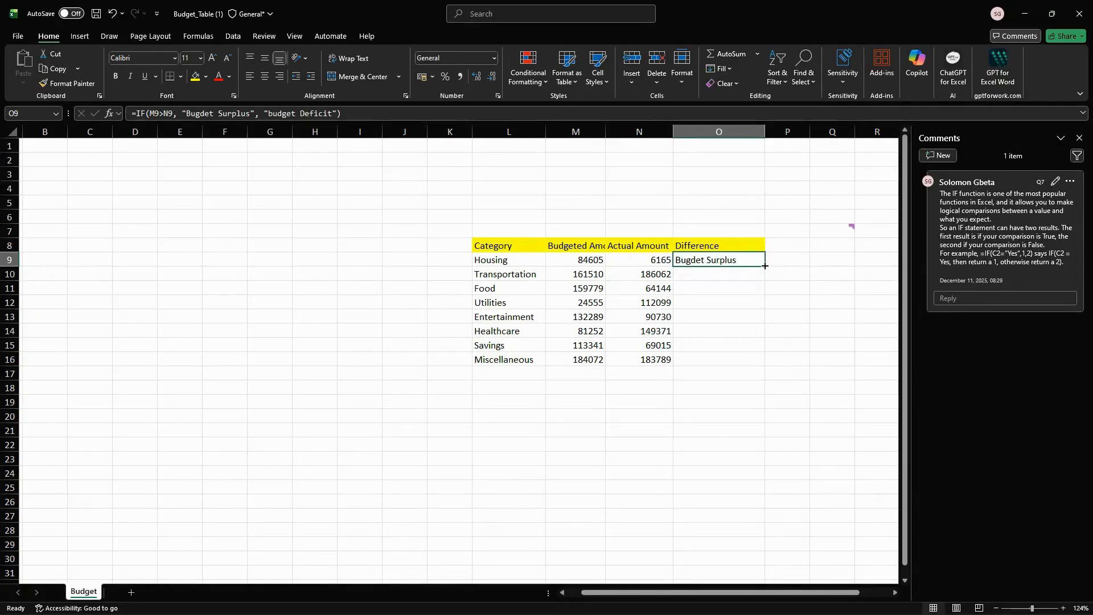
left_click_drag(764, 265, 765, 365)
left_click(783, 293)
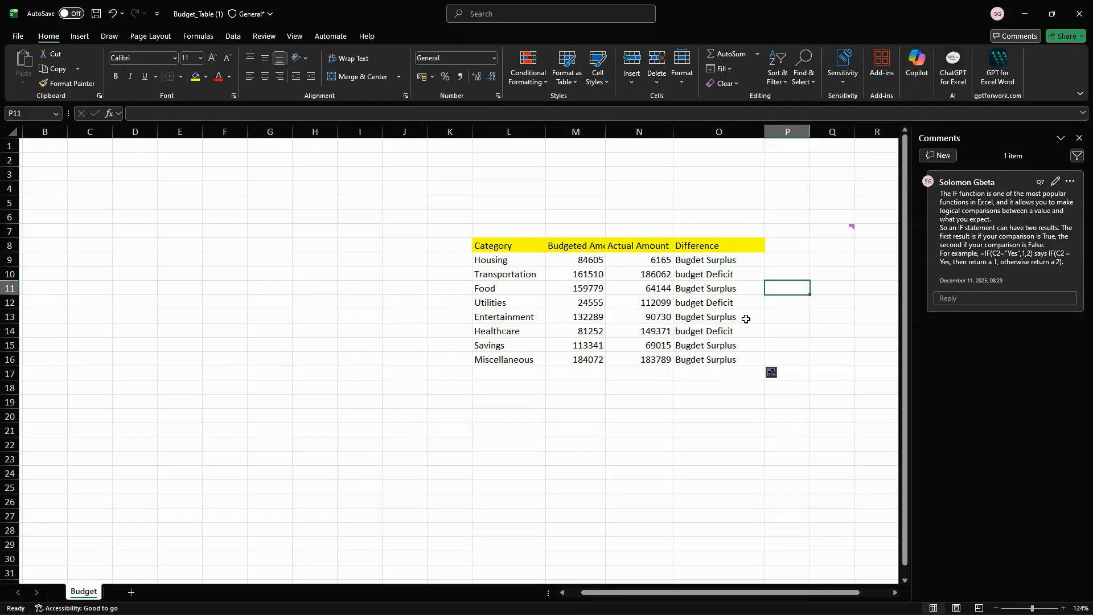
- Clear the surplus and deficit formulas from cells O9 to O16 in the Difference column
left_click(706, 260)
key("Delete")
left_click(758, 364)
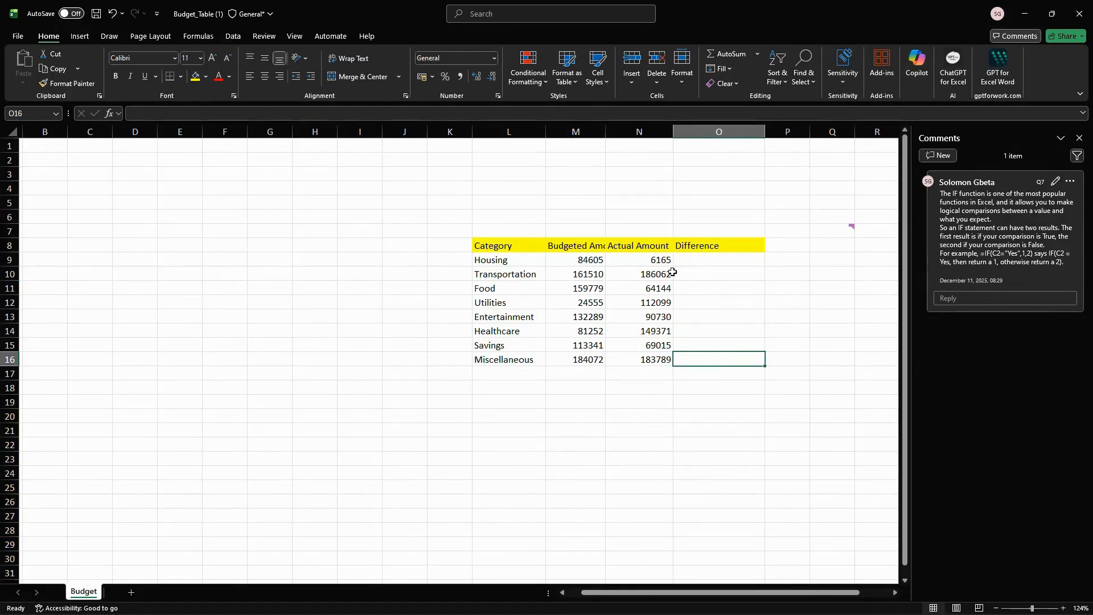
- Start a new IF formula in O9 that tests whether the budgeted amount M9 is greater than the actual amount N9
left_click(693, 261)
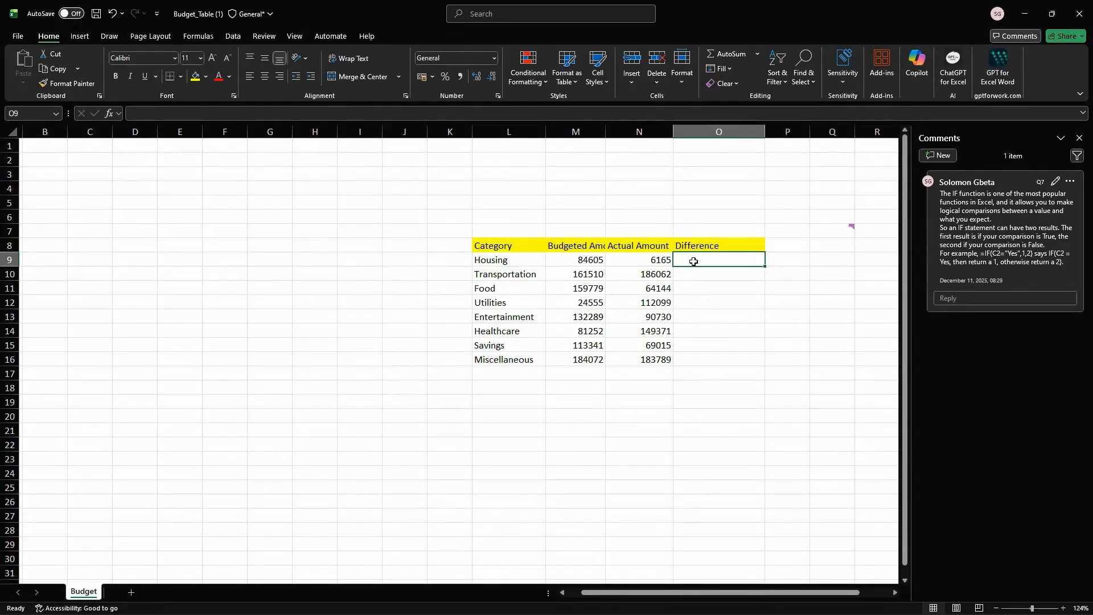
type("=")
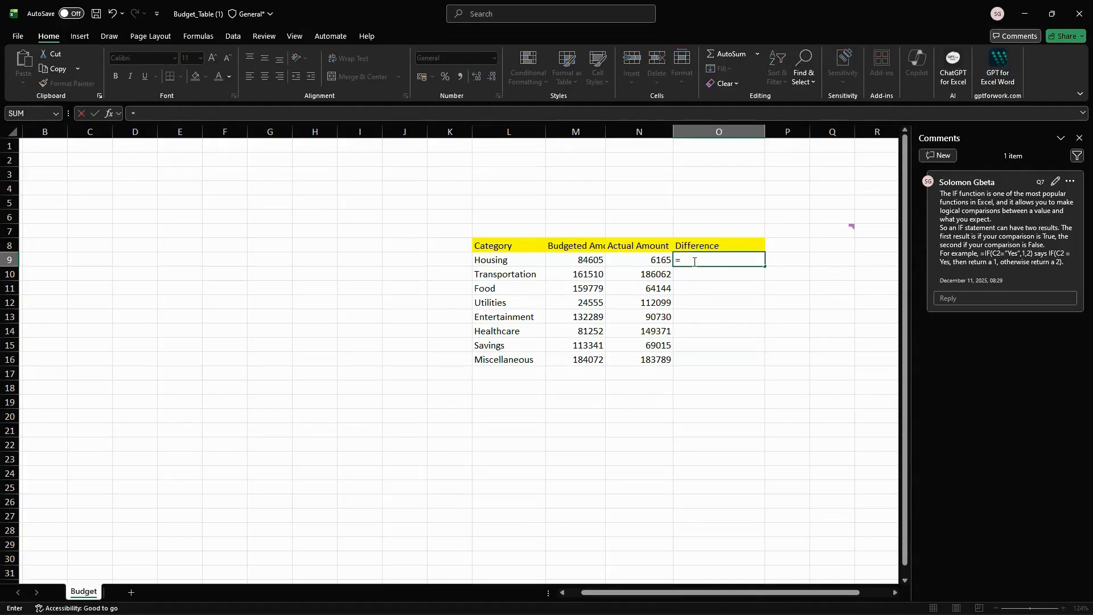
type("If")
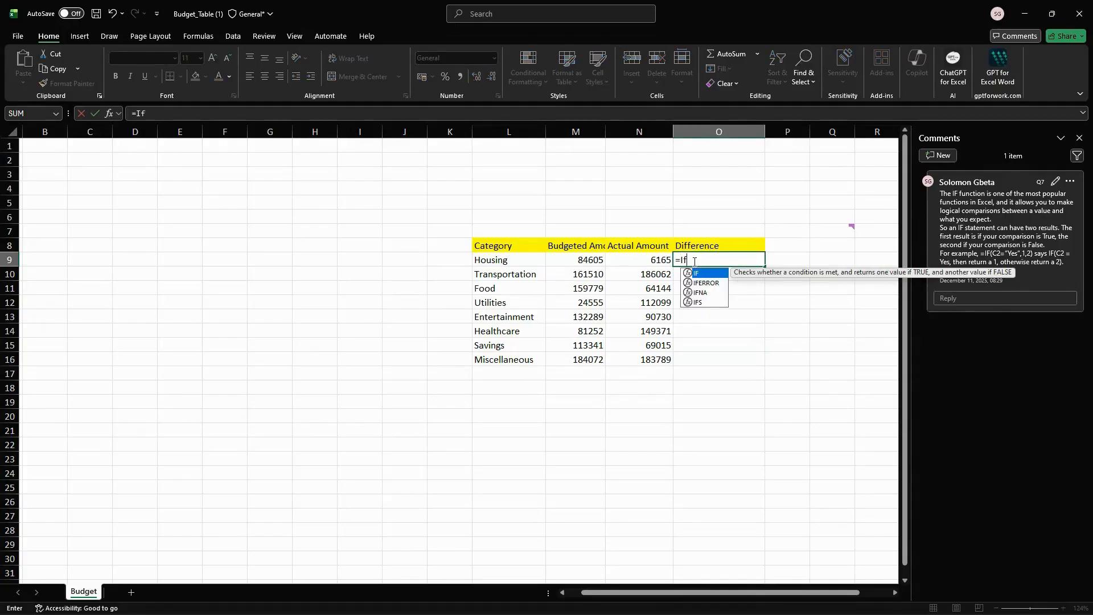
key("BackSpace")
type("F")
type("(")
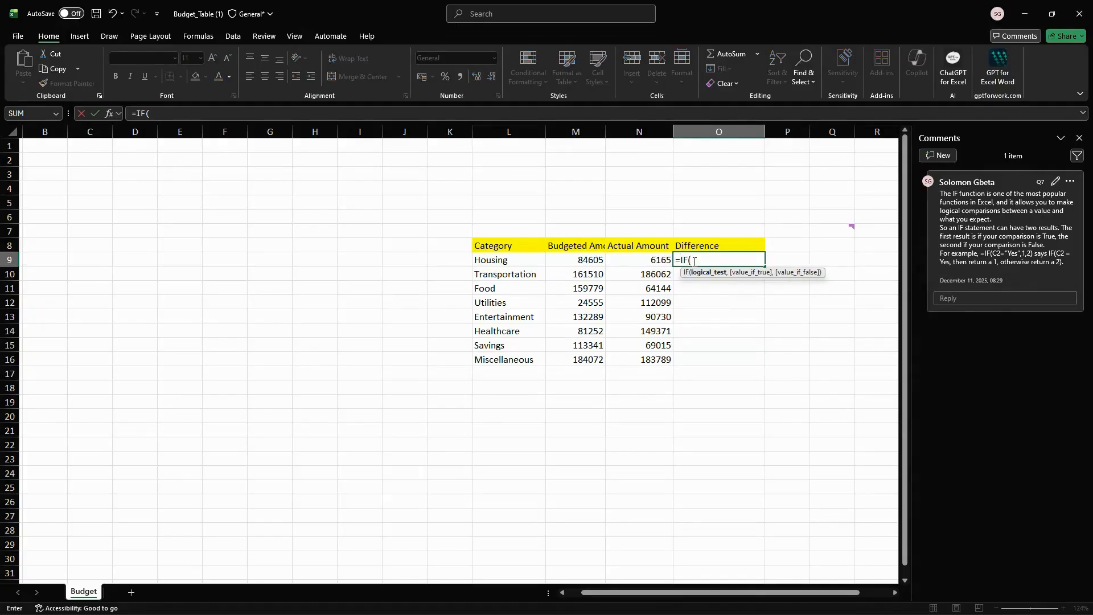
type("M")
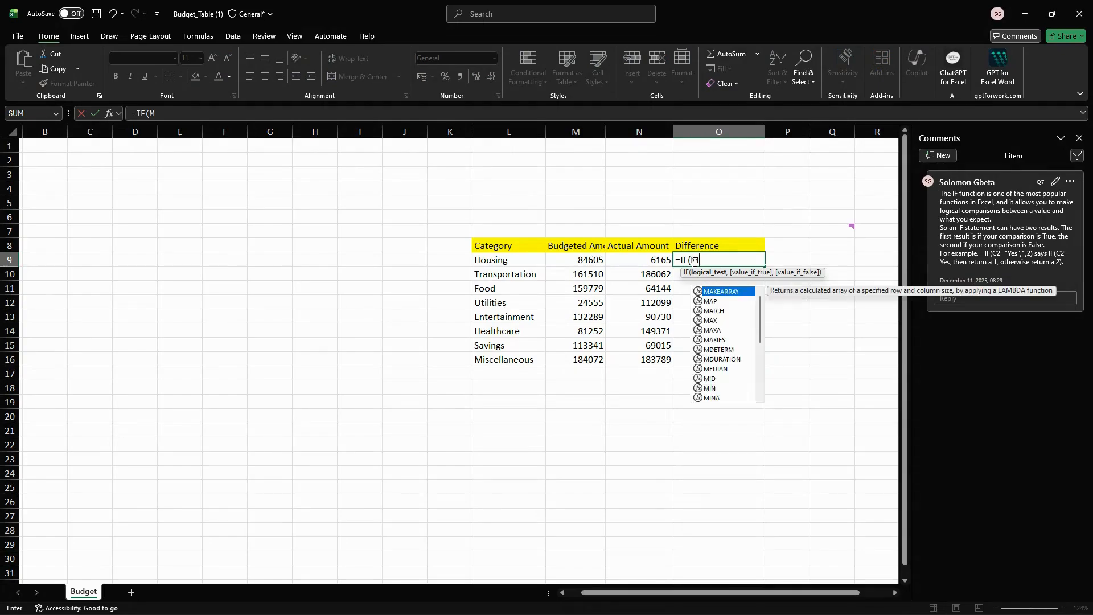
type("9")
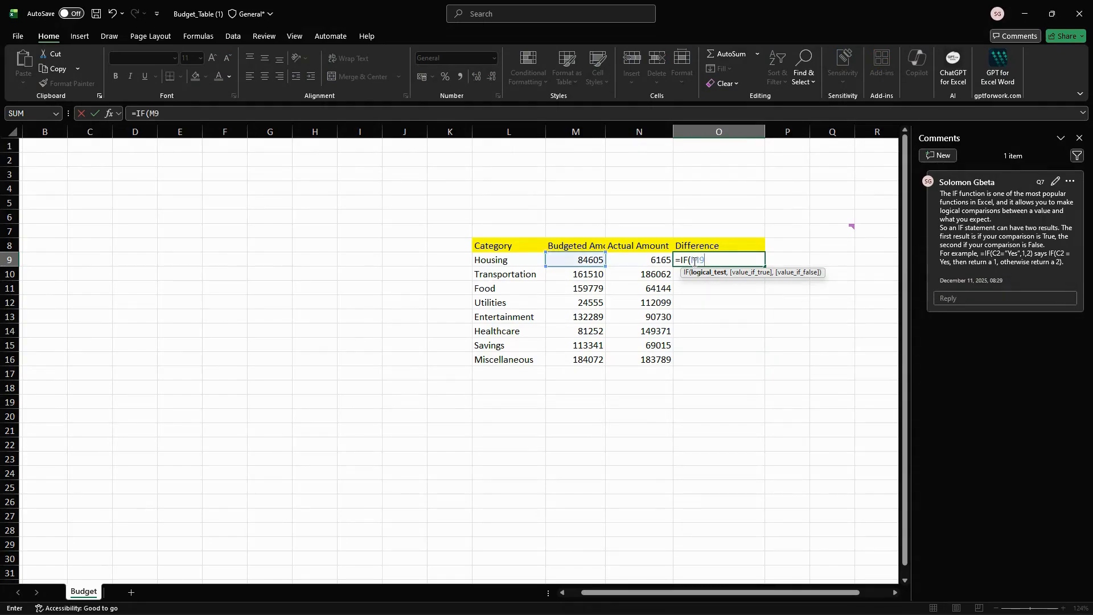
type(".")
type(">N(")
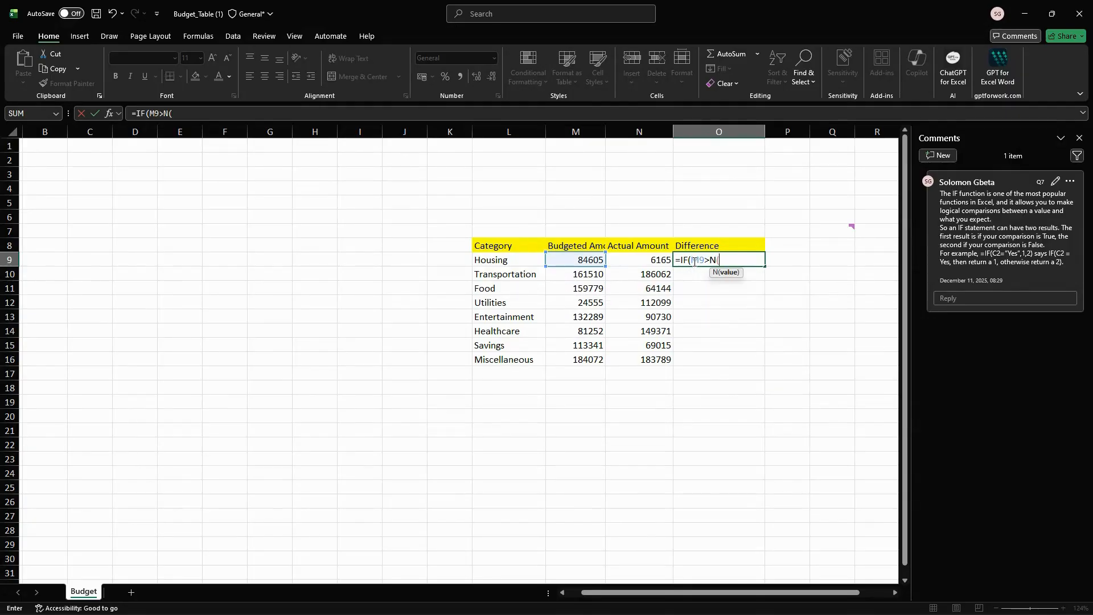
key("BackSpace")
type("9")
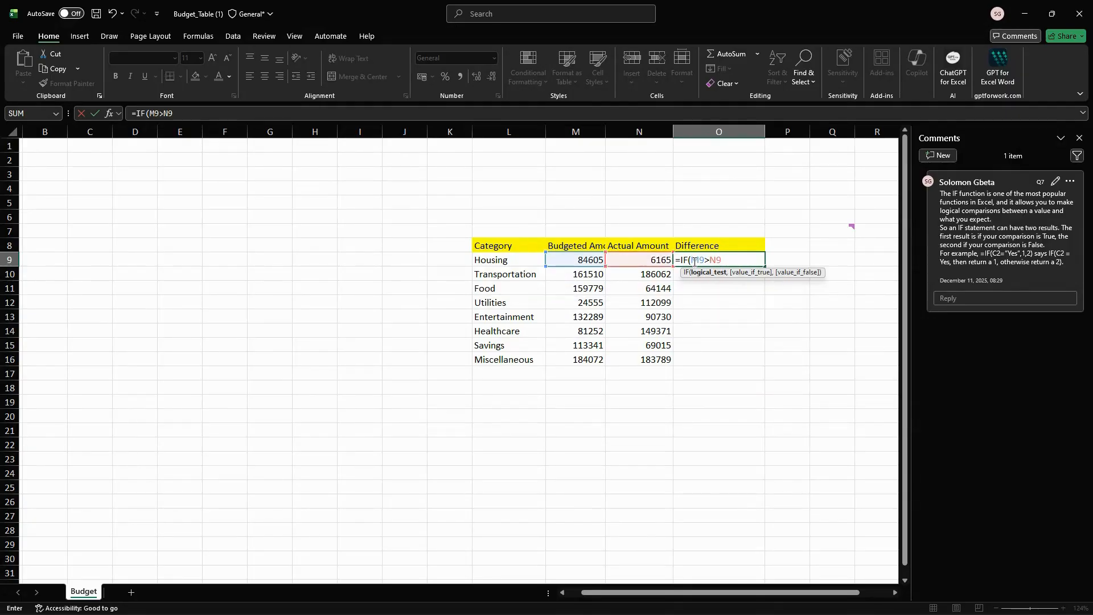
type(",")
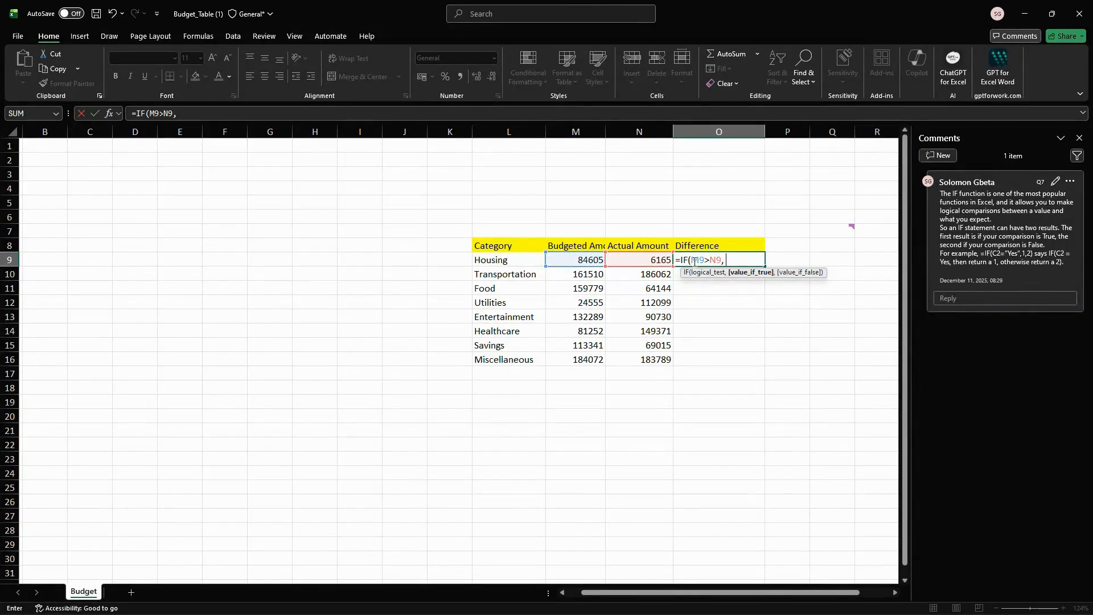
- Finish the O9 formula as =IF(M9>N9, M9-N9, 0), returning the difference when true and 0 when false
type(" M(")
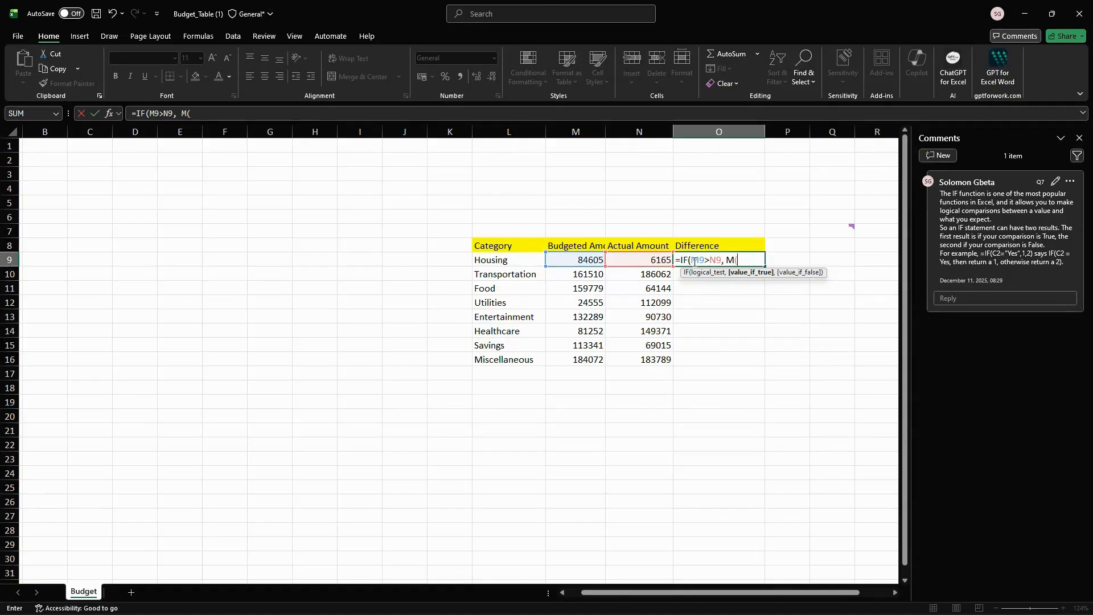
key("BackSpace")
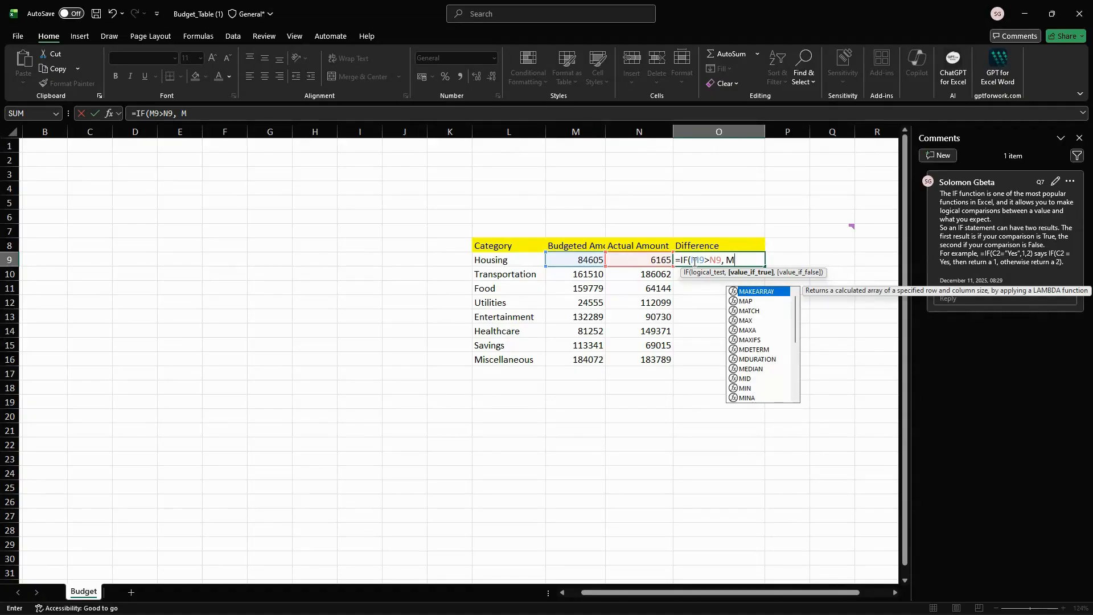
type("9")
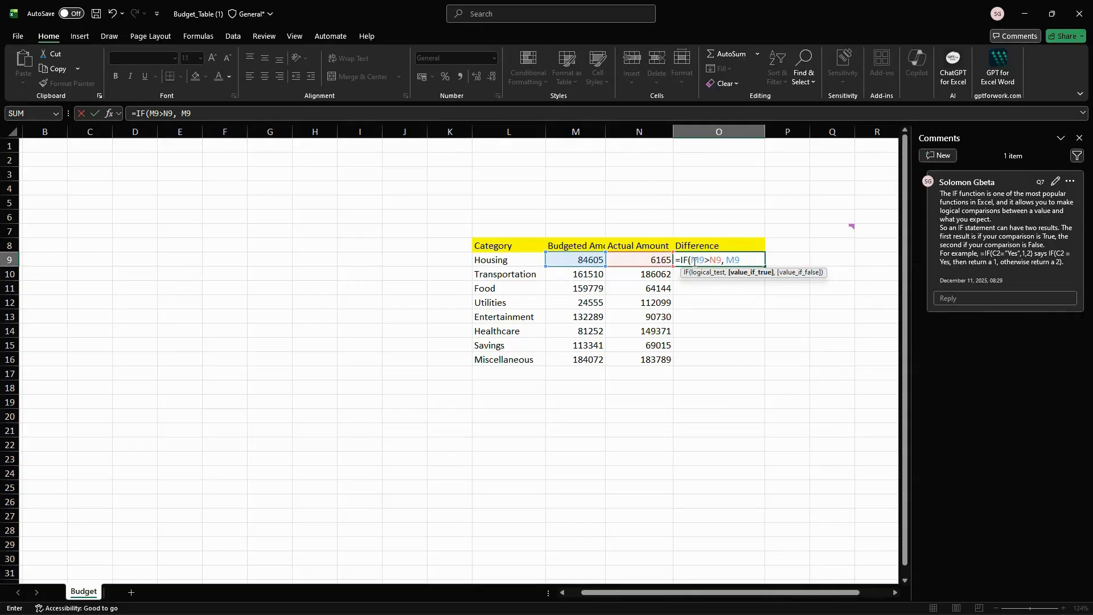
type("-M")
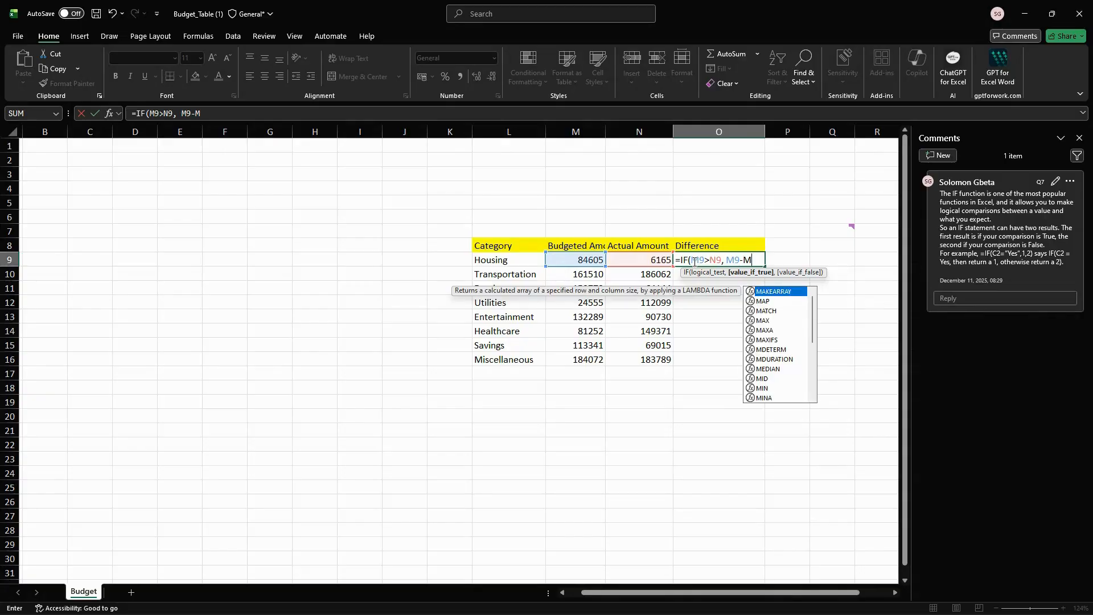
key("BackSpace")
type("N")
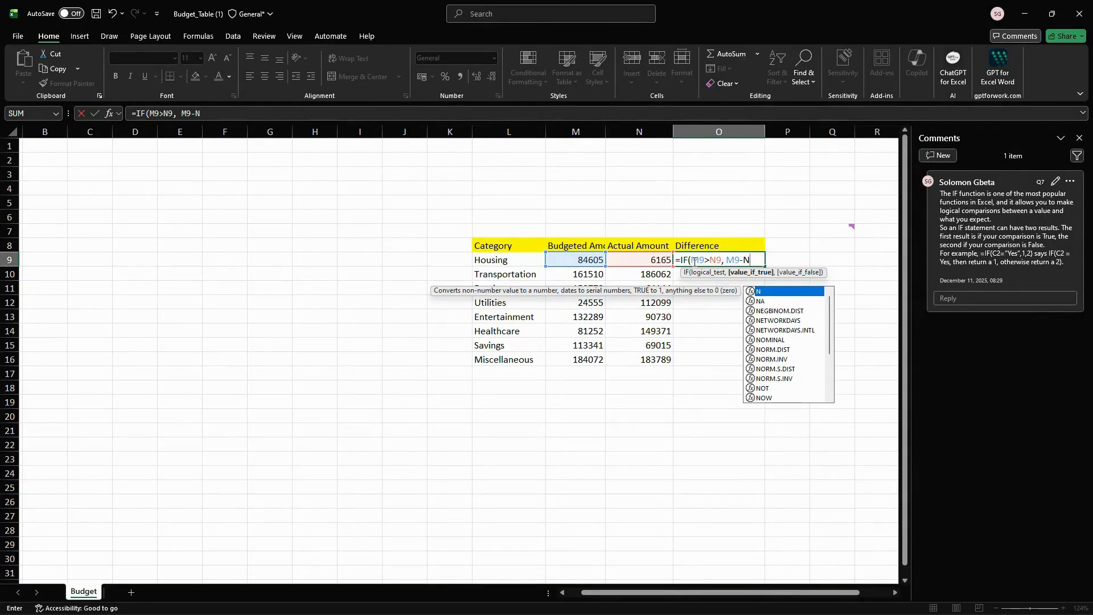
type("9, 0")
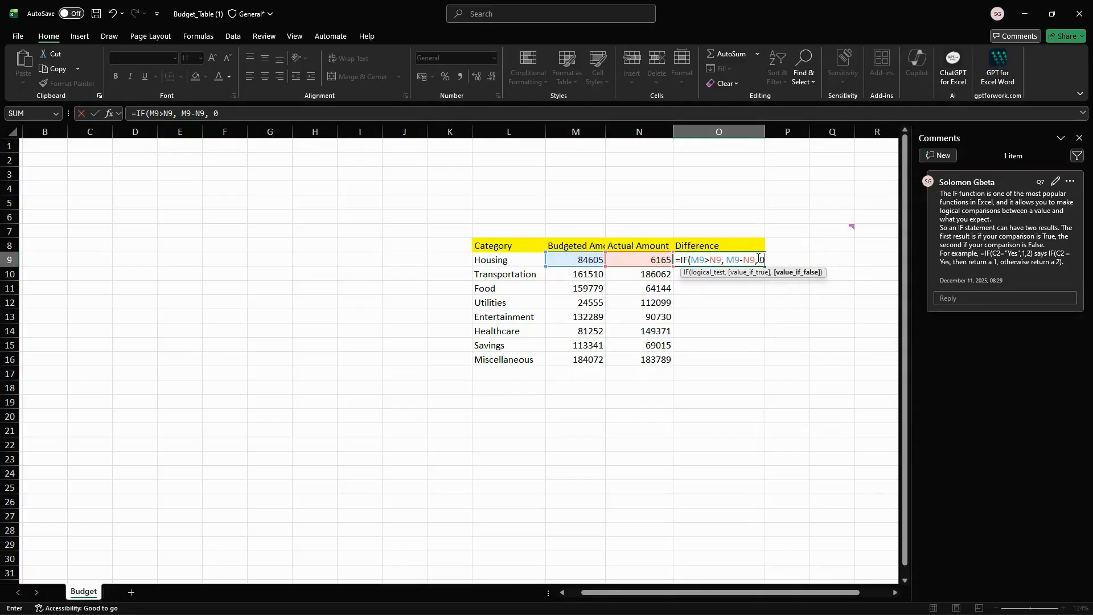
key("Return")
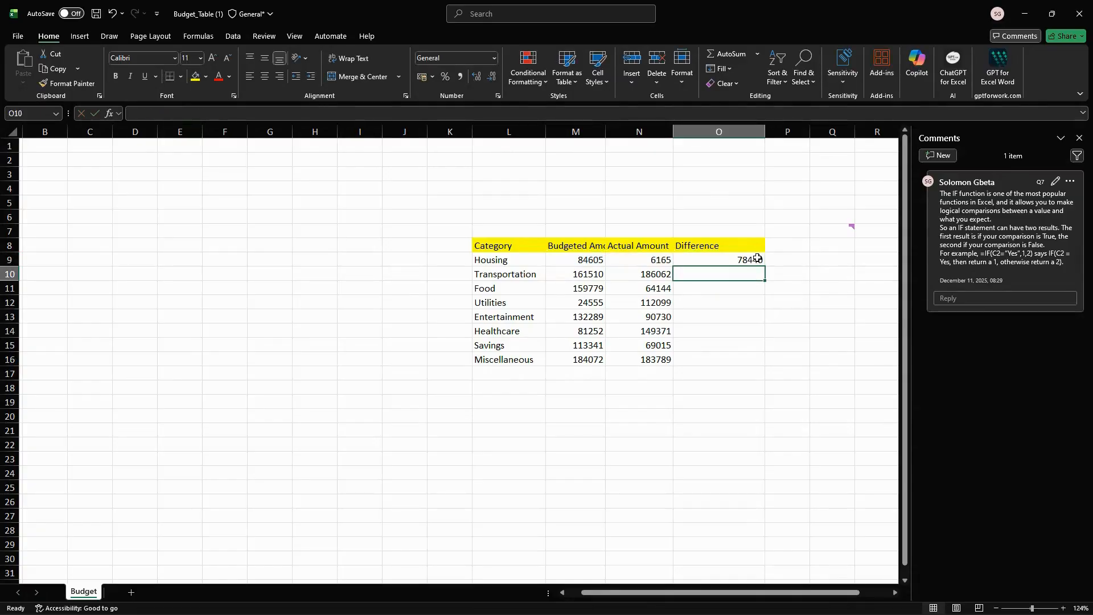
- Fill the numeric difference formula from O9 down to O16 and check the formulas in O10 and O9
left_click(747, 261)
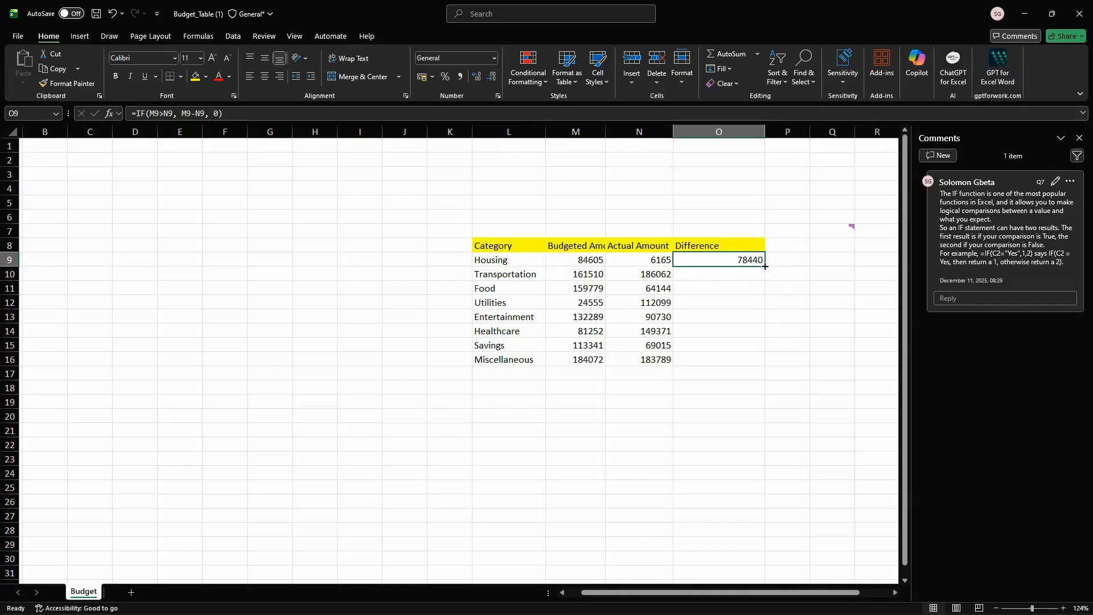
left_click_drag(763, 266, 759, 364)
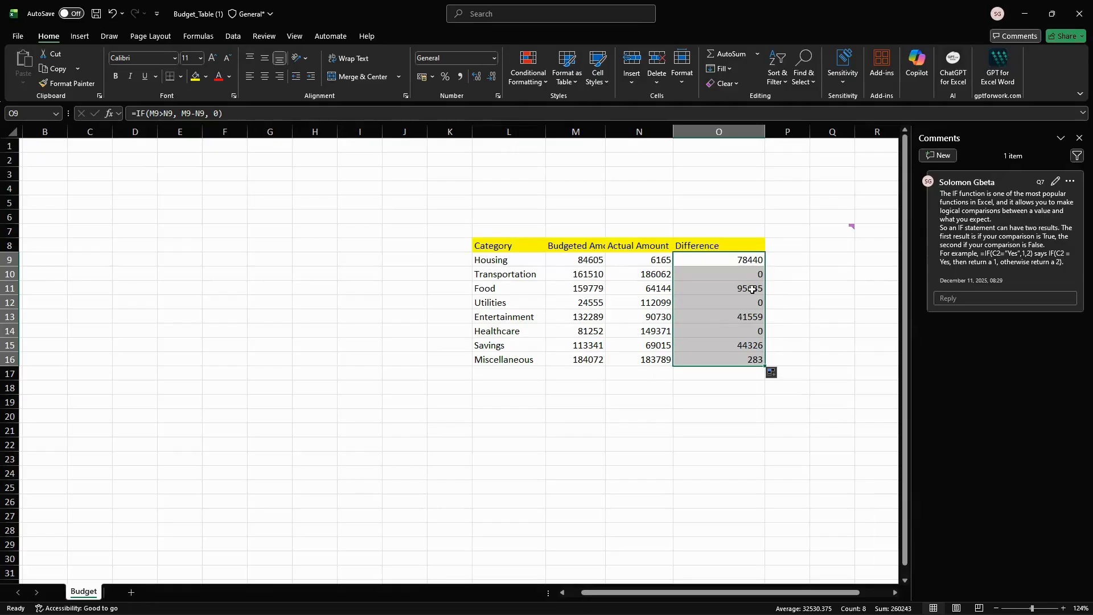
left_click(740, 274)
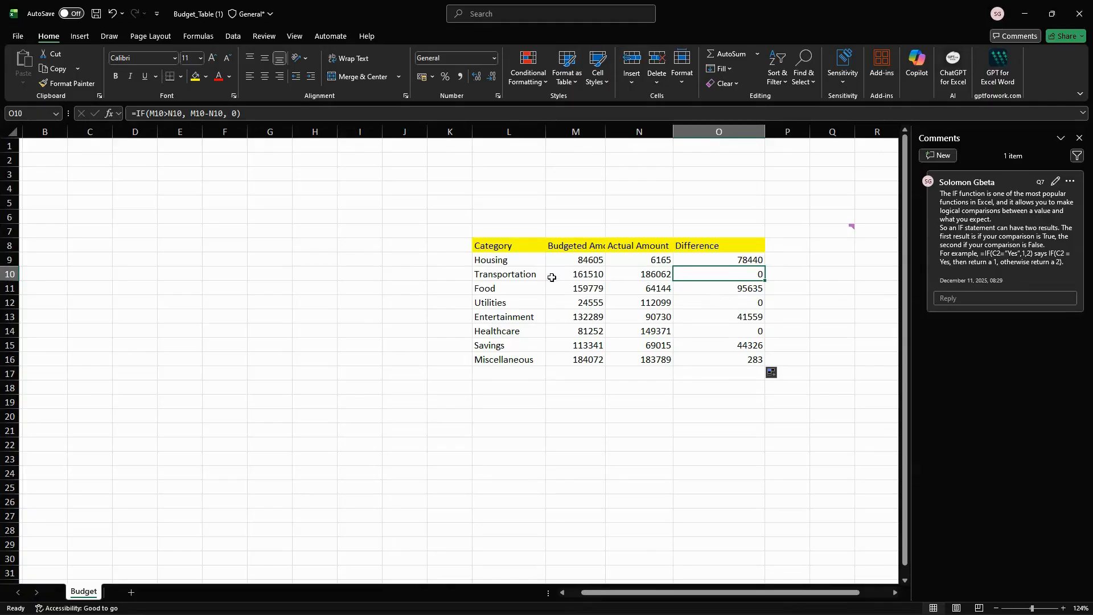
left_click(743, 258)
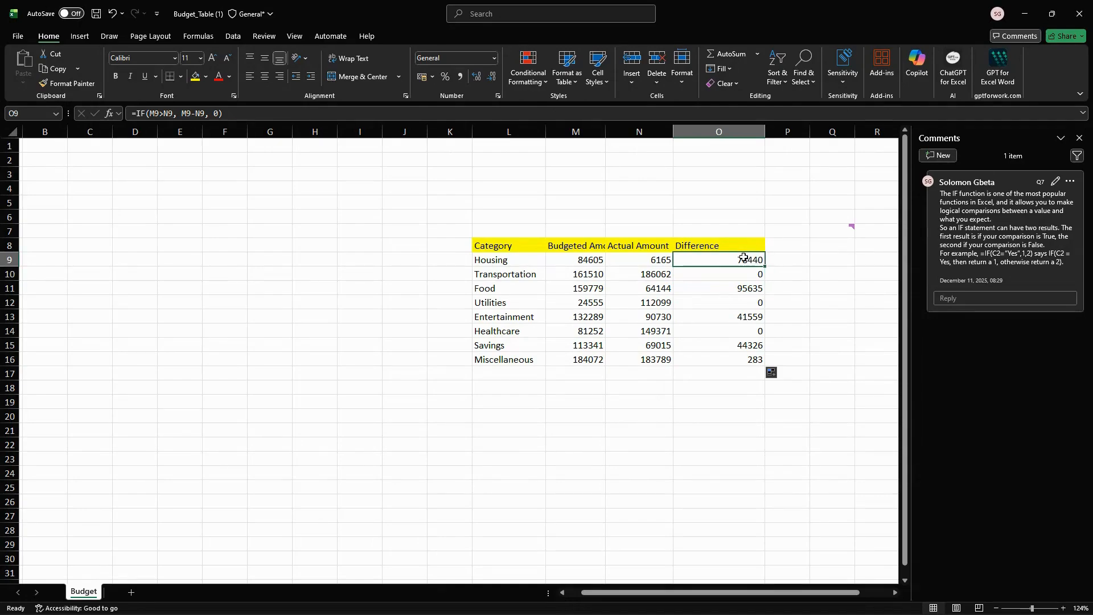